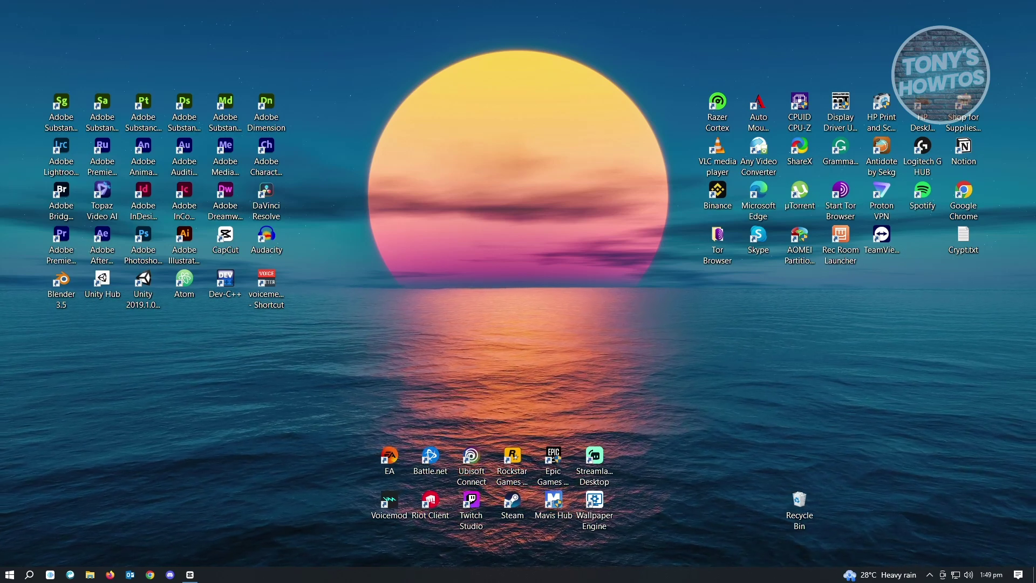
Step: From the CapCut home window, create the new empty project 0714
left_click(189, 574)
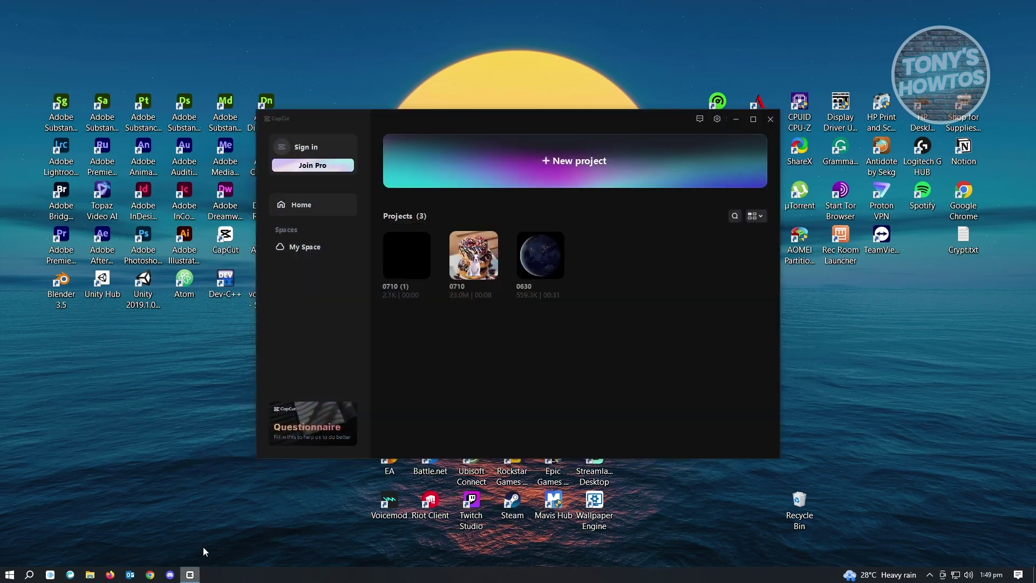
left_click(620, 157)
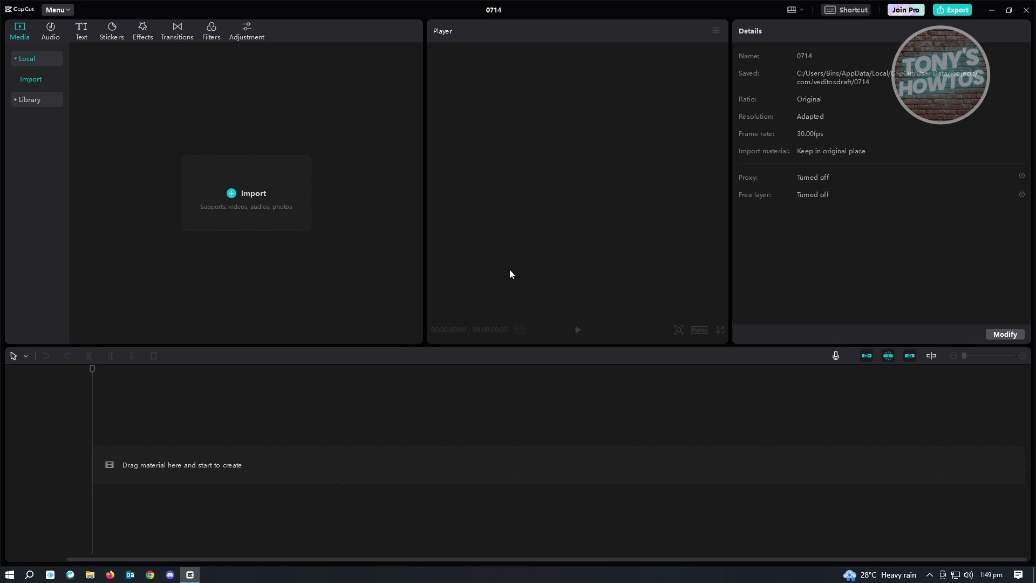
left_click(107, 576)
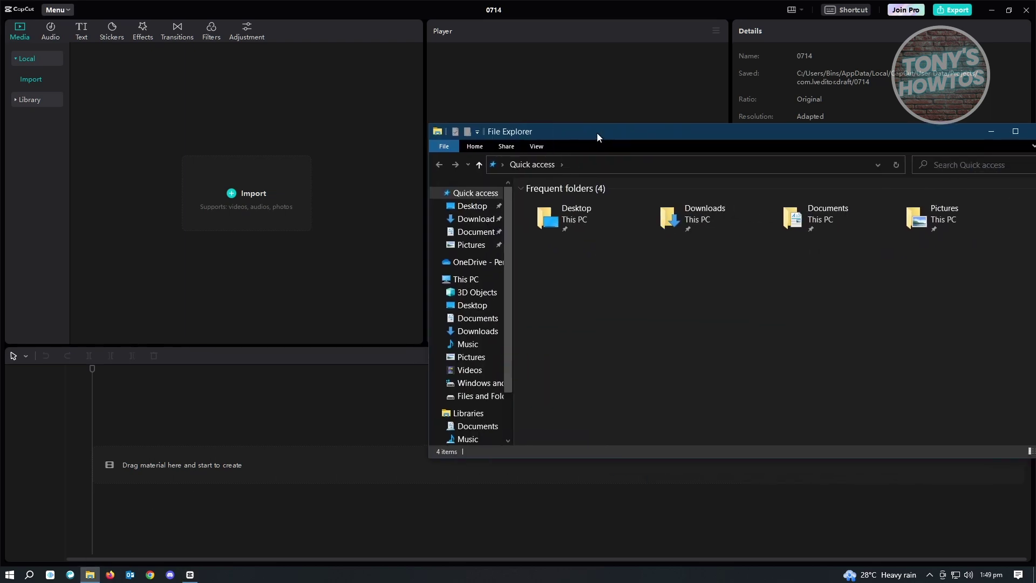
double_click(751, 224)
left_click_drag(669, 237, 221, 179)
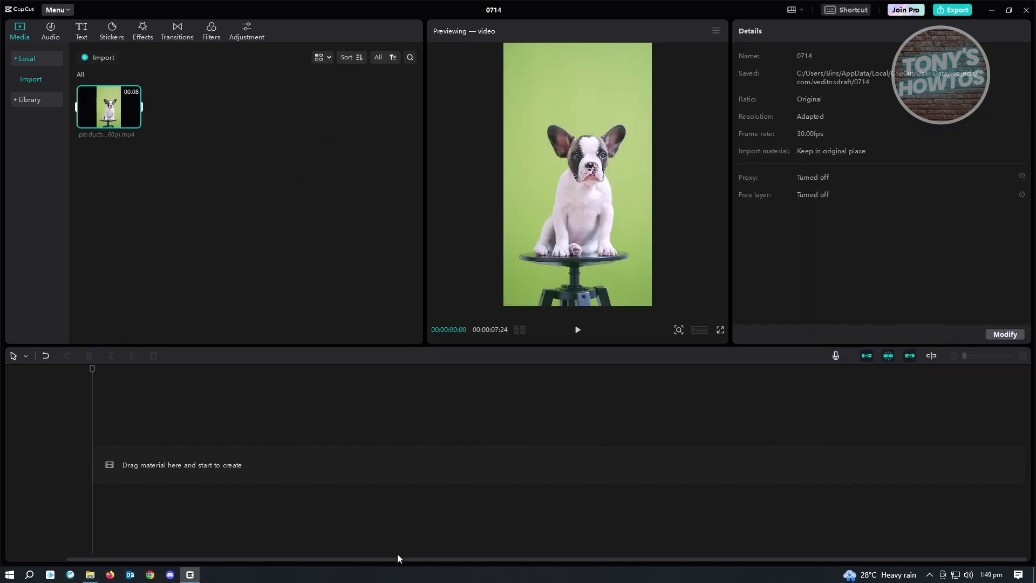
left_click(269, 231)
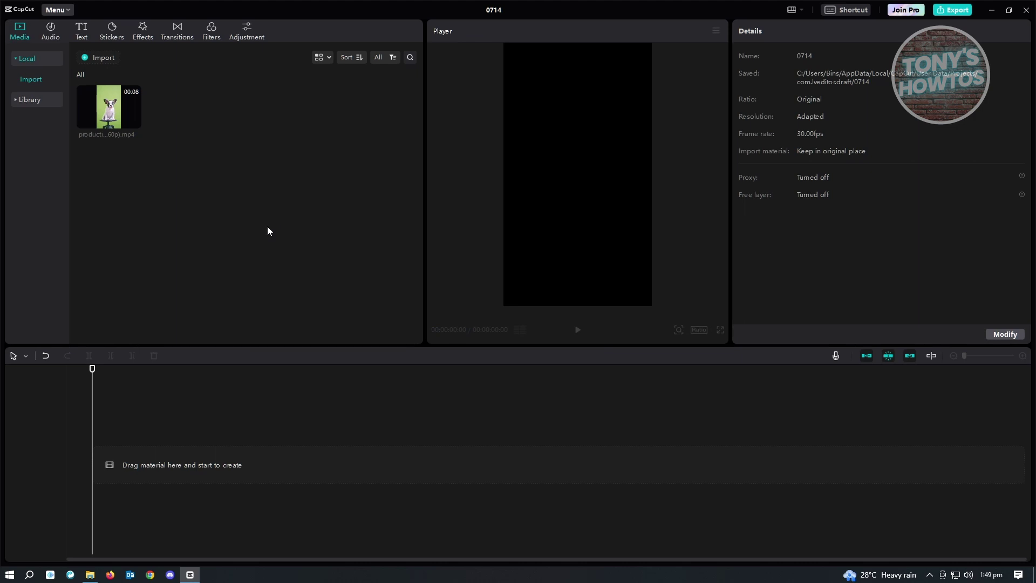
Step: Place the 00:00:07:24 production_id_4838318 clip on the timeline as the main track
left_click_drag(110, 122, 170, 464)
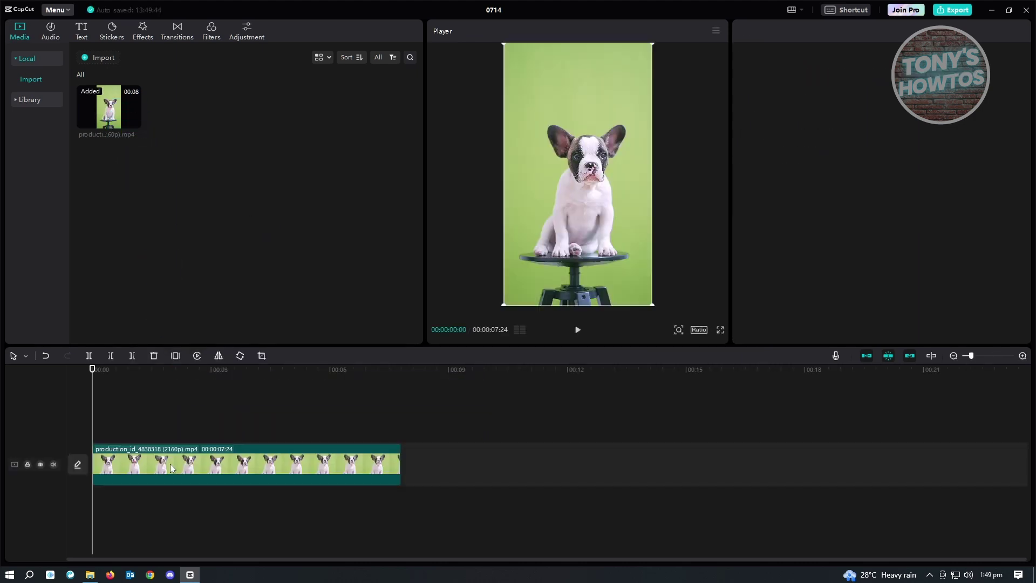
left_click(429, 430)
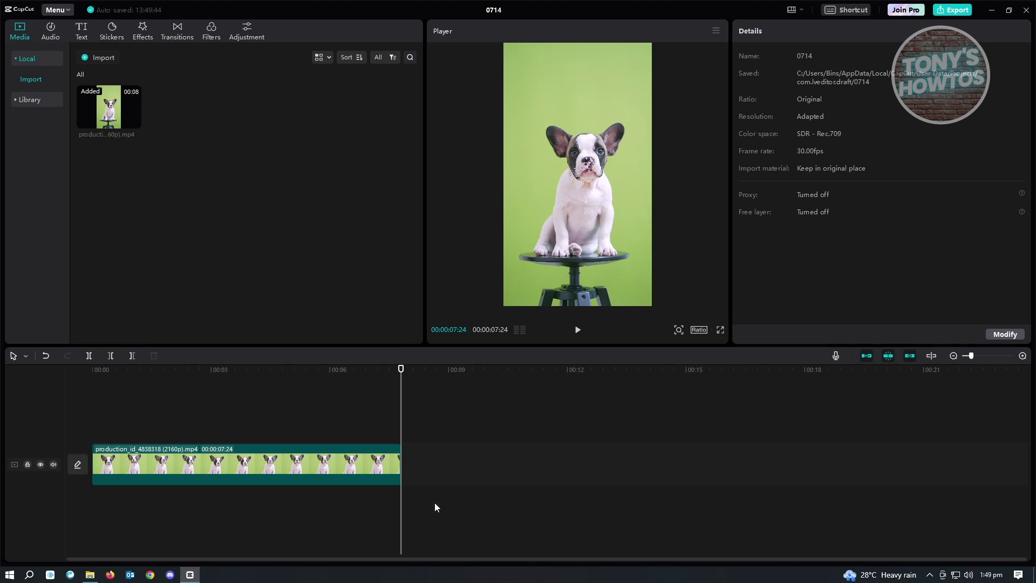
Step: Scale the dog clip to 85% and add a Scale keyframe at 00:00:02:26
left_click(297, 480)
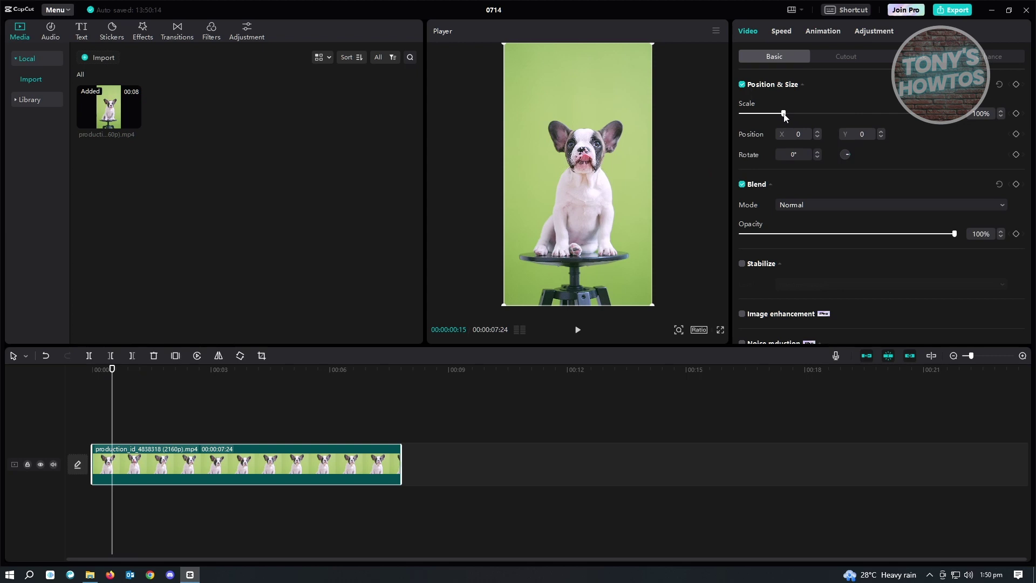
mouse_move(784, 114)
left_mouse_down()
mouse_move(768, 114)
mouse_move(799, 115)
mouse_move(777, 128)
left_mouse_up()
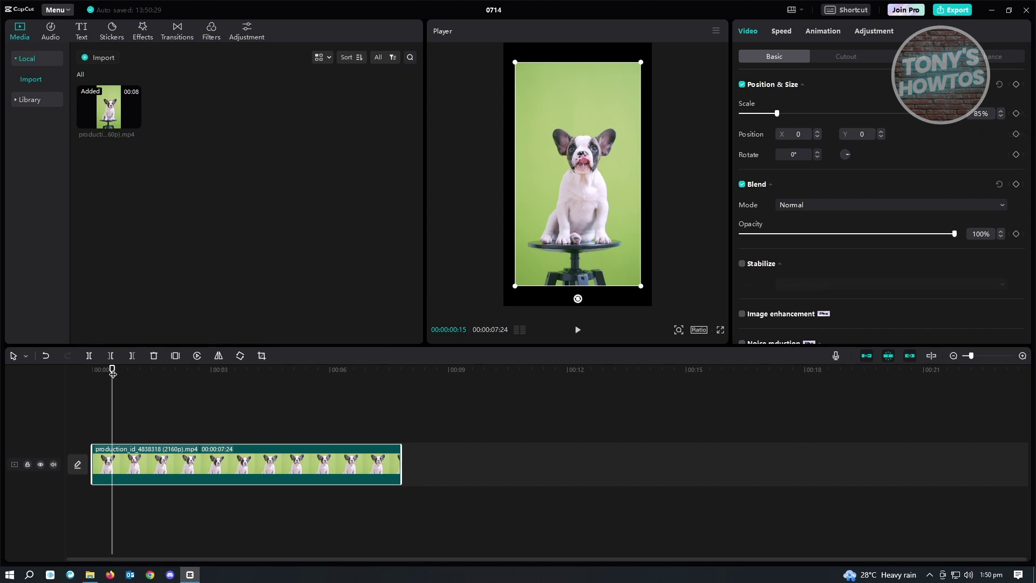
left_click_drag(111, 372, 225, 372)
left_click(205, 405)
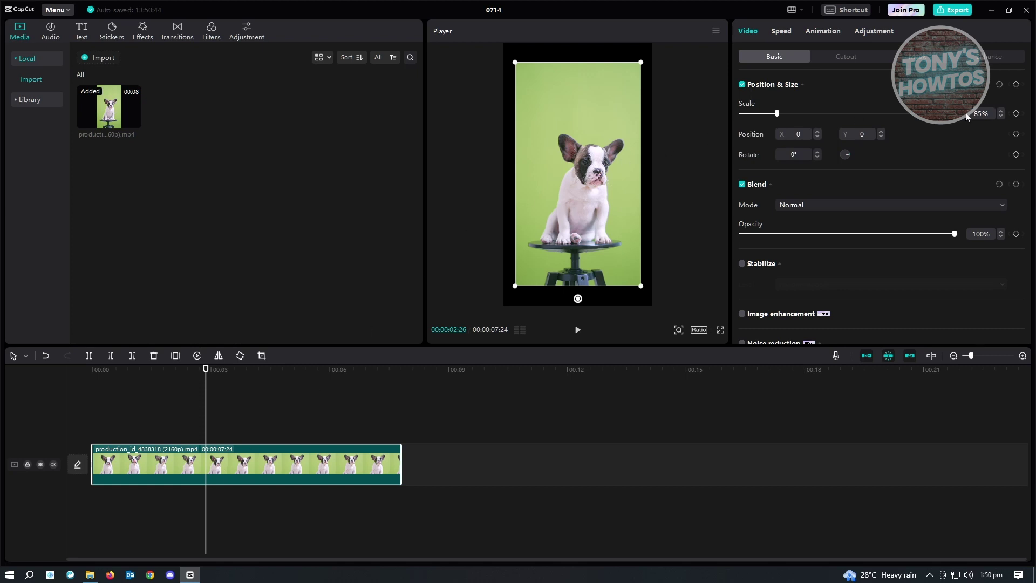
left_click(1017, 115)
Step: Set the keyframed scale to 77%, then 106% at 00:00:29
left_click_drag(777, 114, 773, 114)
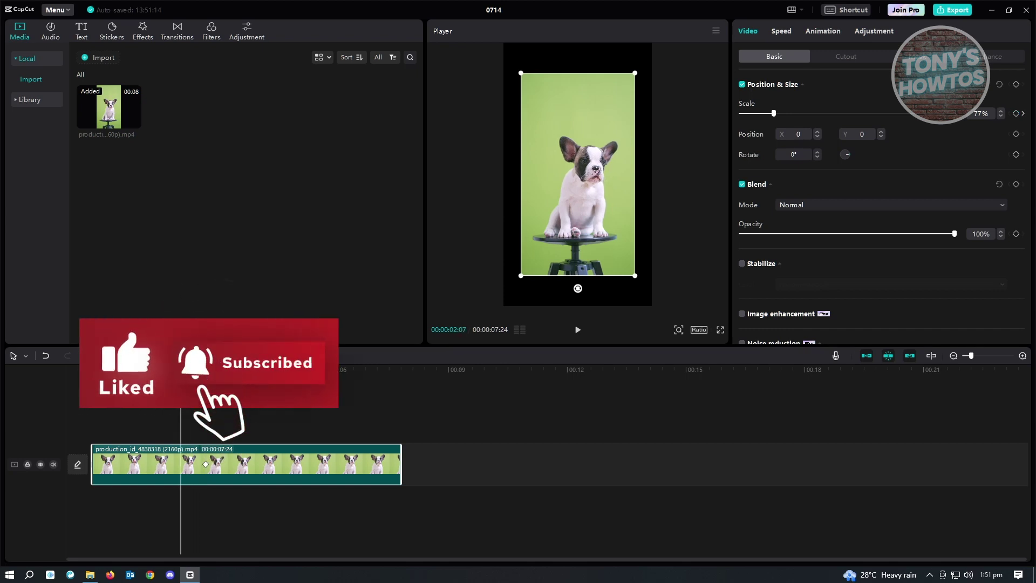
left_click(131, 369)
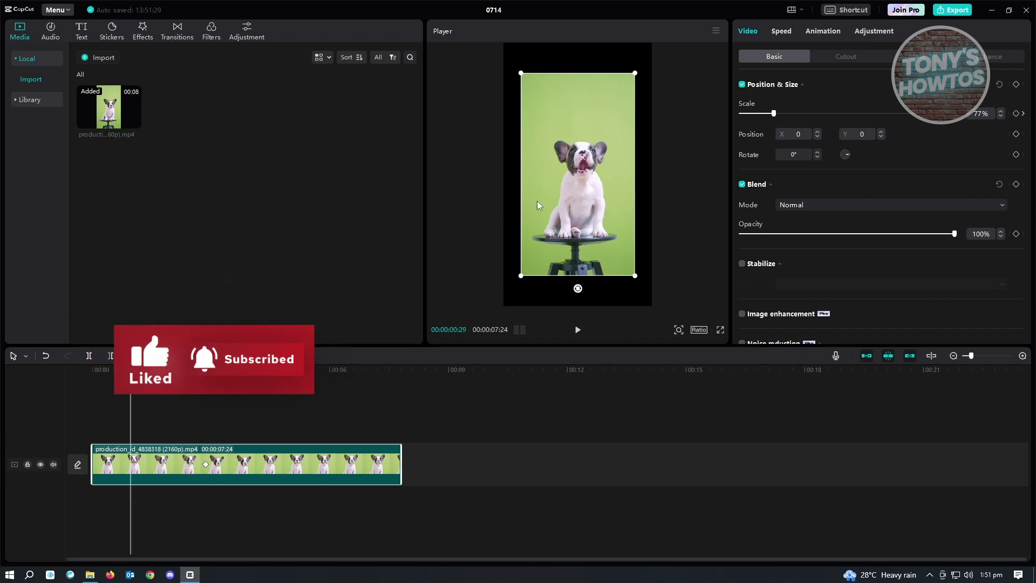
left_click_drag(777, 114, 787, 115)
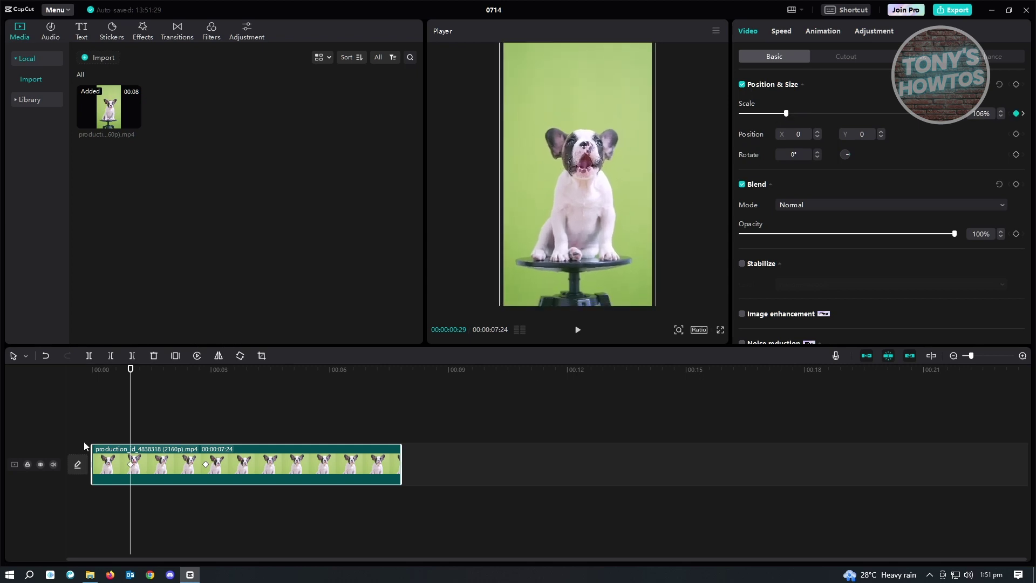
Step: Preview the scale animation from just before the start
left_click_drag(131, 369, 74, 378)
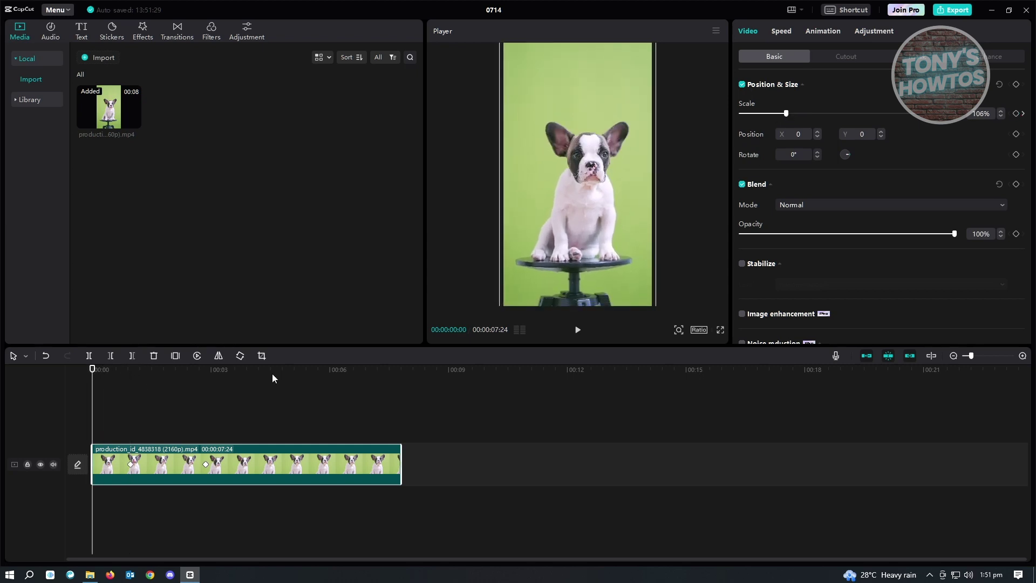
left_click(577, 329)
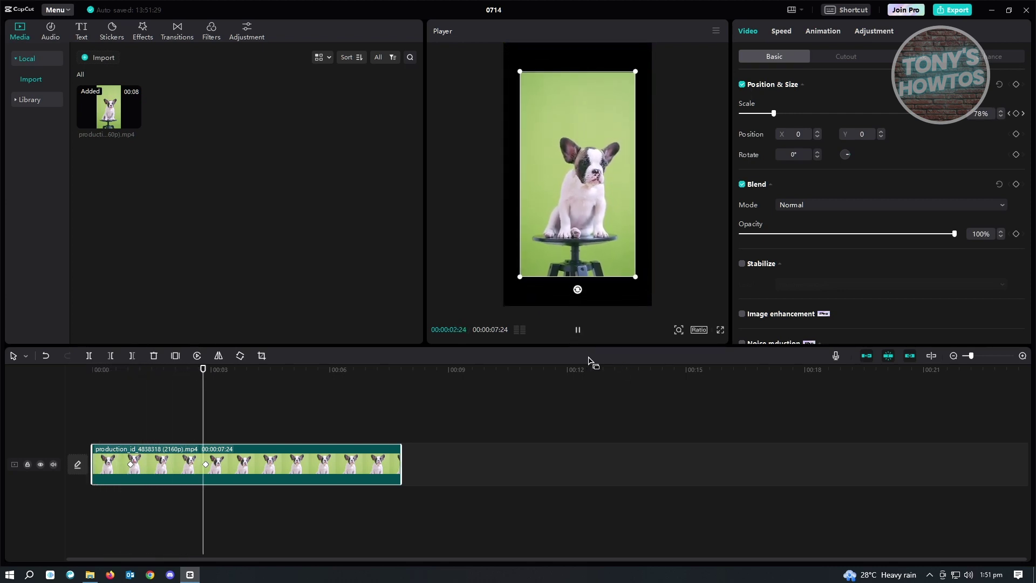
left_click(577, 329)
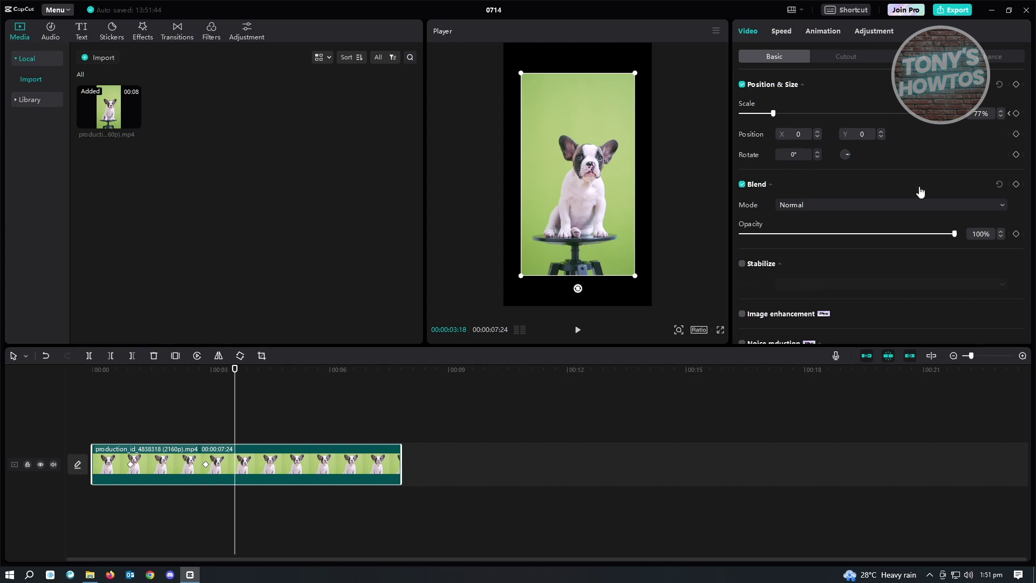
Step: At 00:00:02:26, add a Position keyframe with X set to 300
left_click_drag(234, 369, 206, 373)
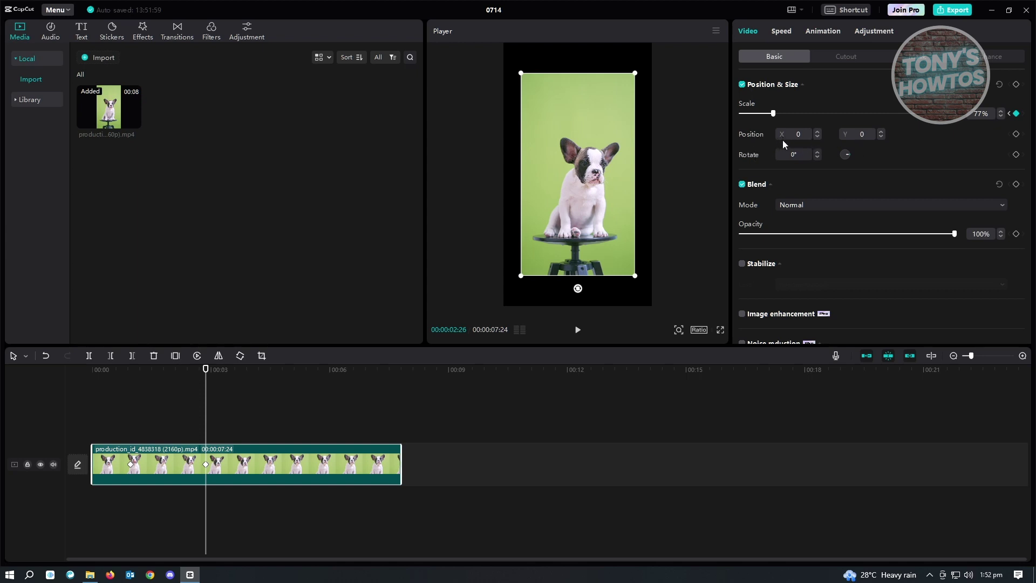
left_click(1016, 135)
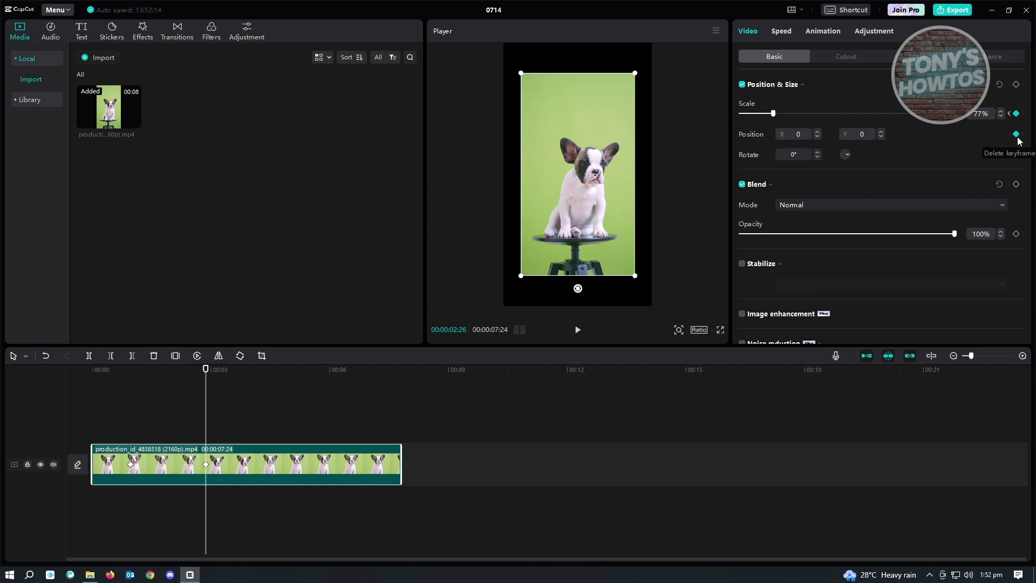
left_click(799, 135)
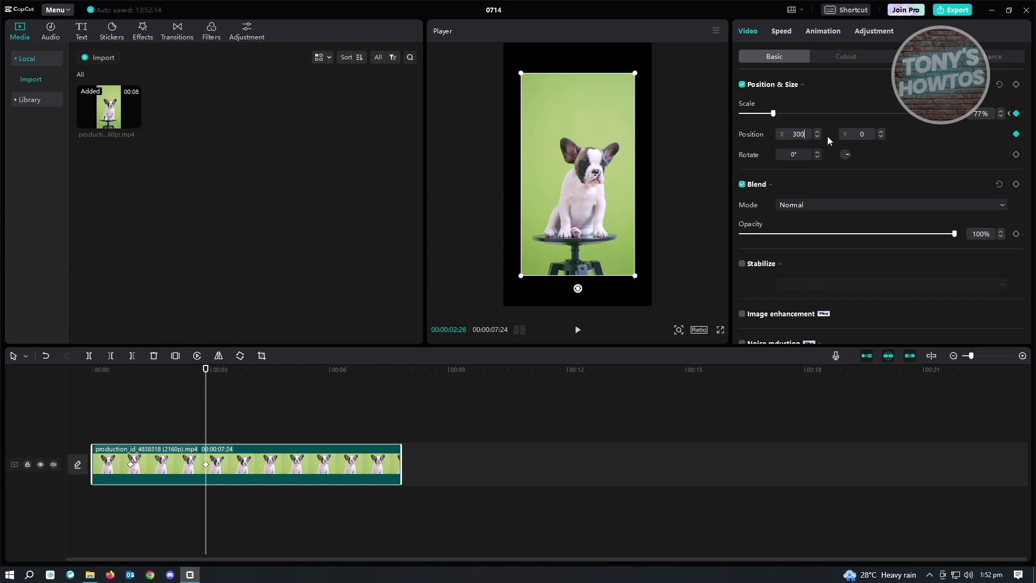
type("300")
key("Return")
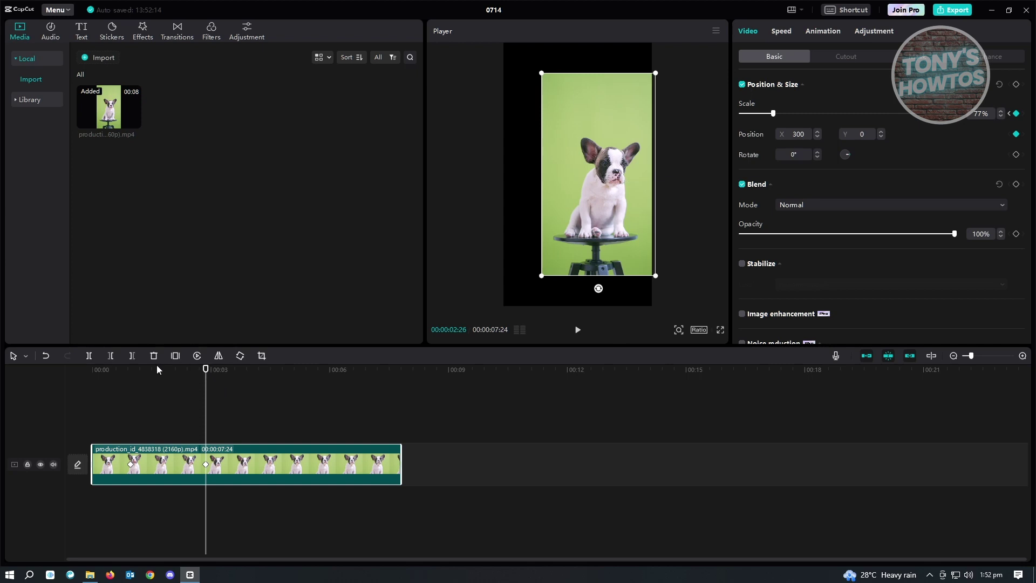
Step: At 00:00:26, set Position X back to 0 to centre the clip
left_click_drag(205, 369, 130, 370)
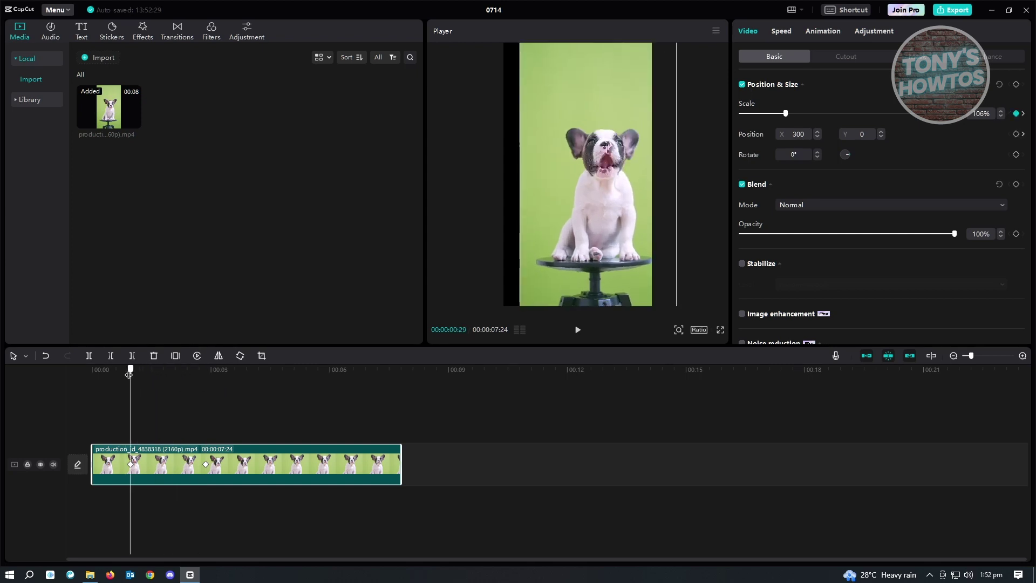
double_click(801, 135)
key("BackSpace")
left_click(141, 388)
Step: Play the animation to check the dog shrinks and shifts right, then reselect the clip
left_click(111, 371)
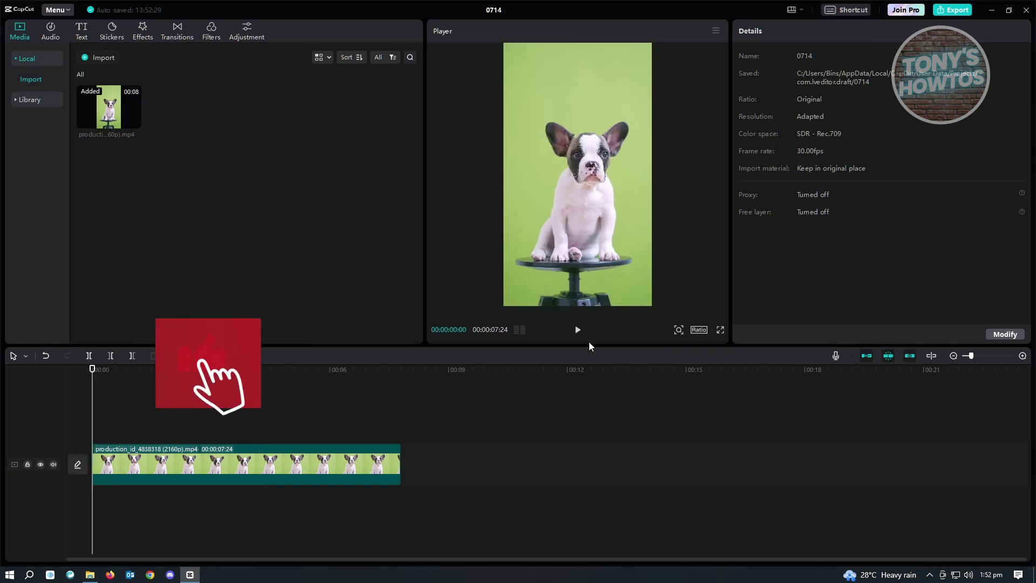
left_click(577, 331)
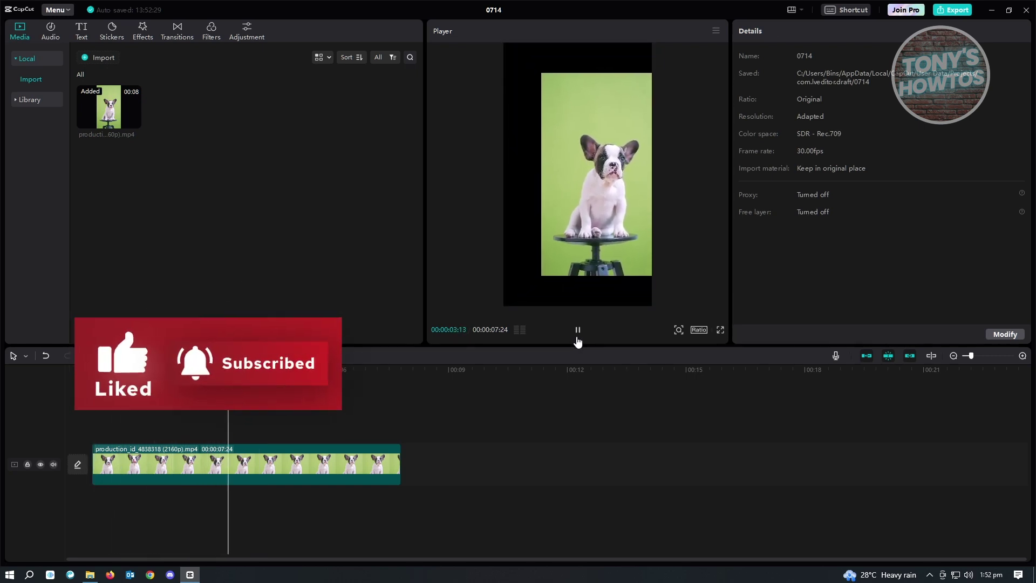
left_click(577, 331)
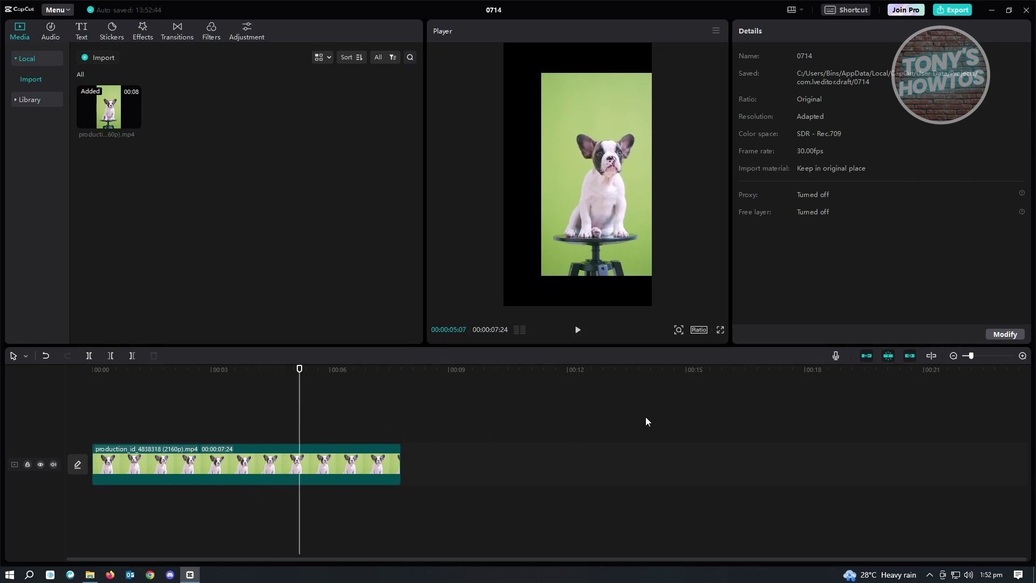
left_click(387, 463)
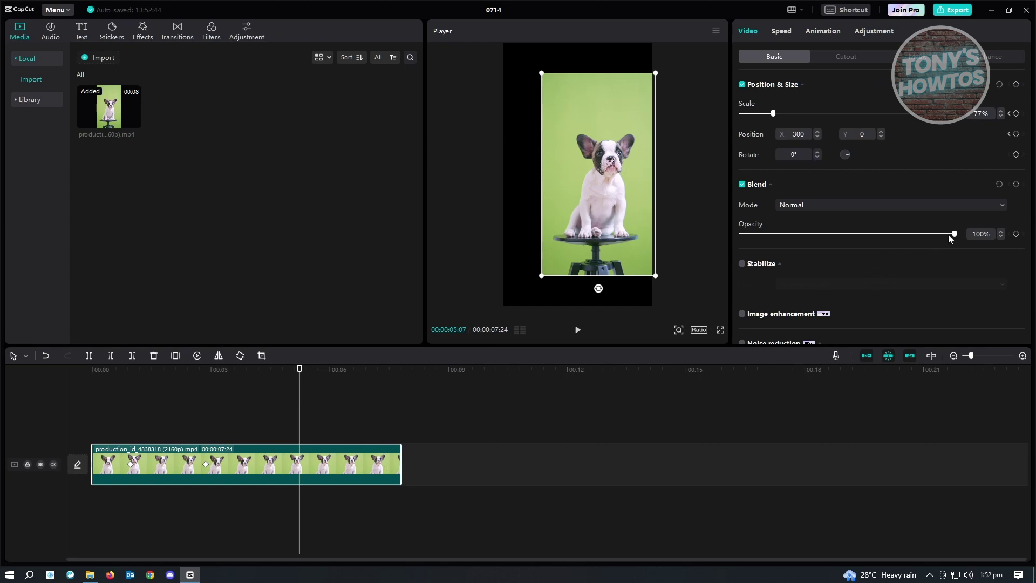
Step: Apply a Split mask to the dog clip, hiding the lower half of the frame
scroll(929, 278, "down", 3)
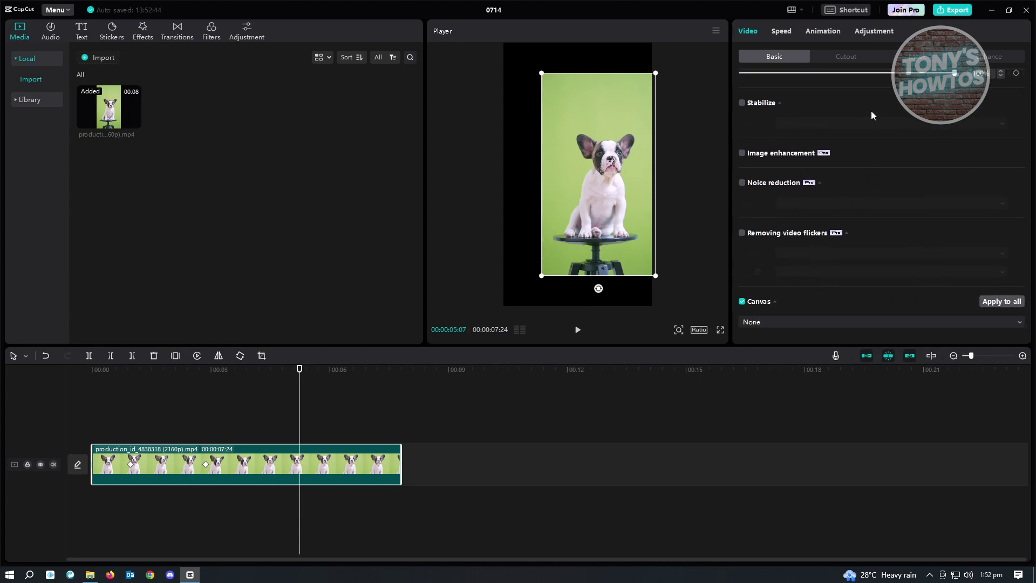
left_click(920, 60)
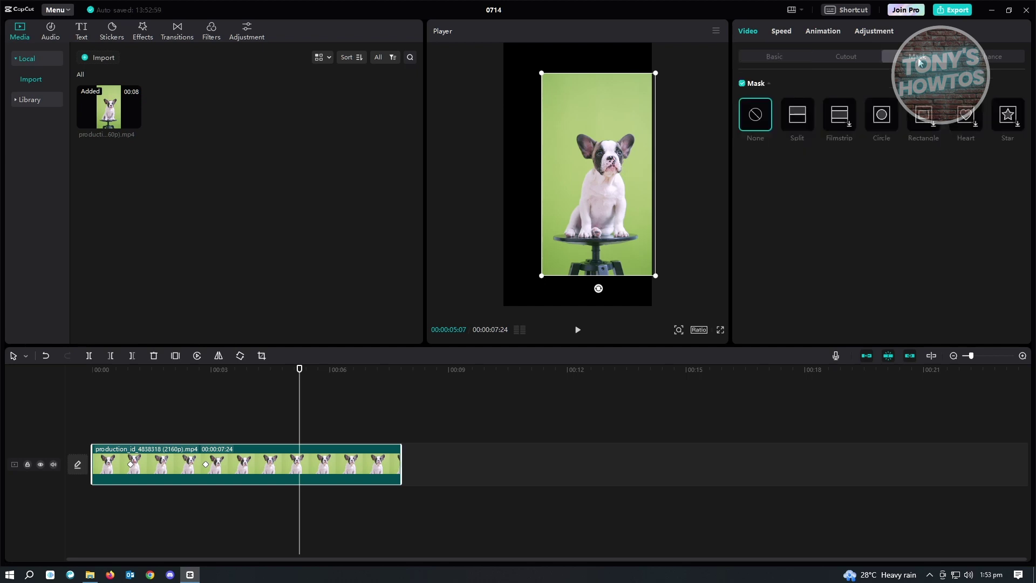
left_click(798, 124)
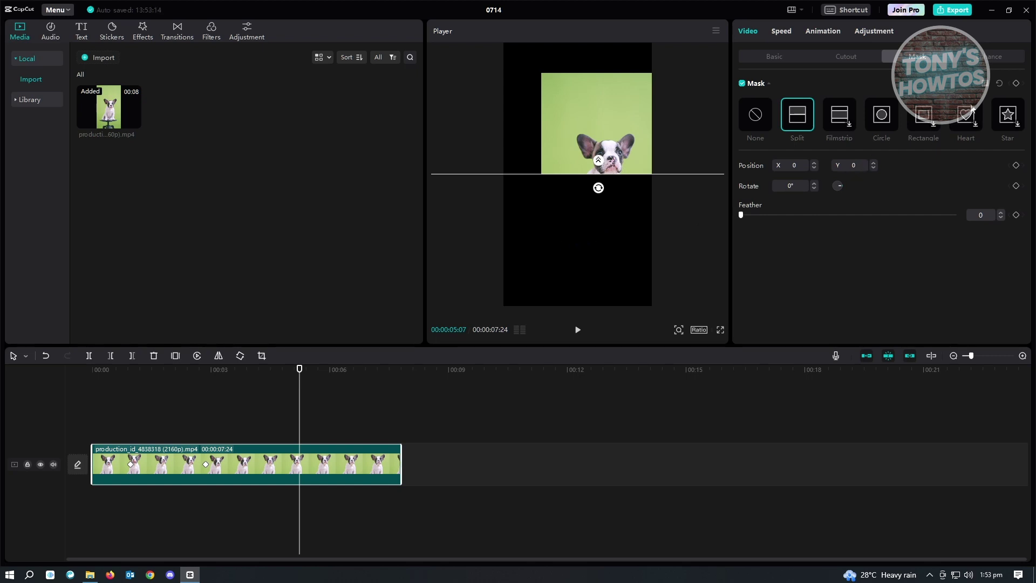
left_click(773, 56)
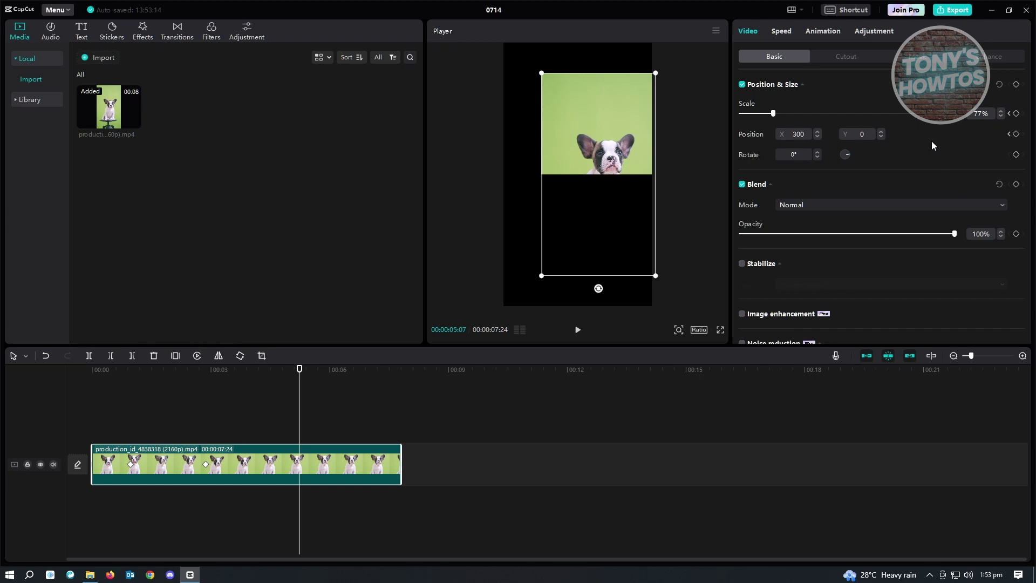
left_click(995, 59)
scroll(945, 196, "down", 10)
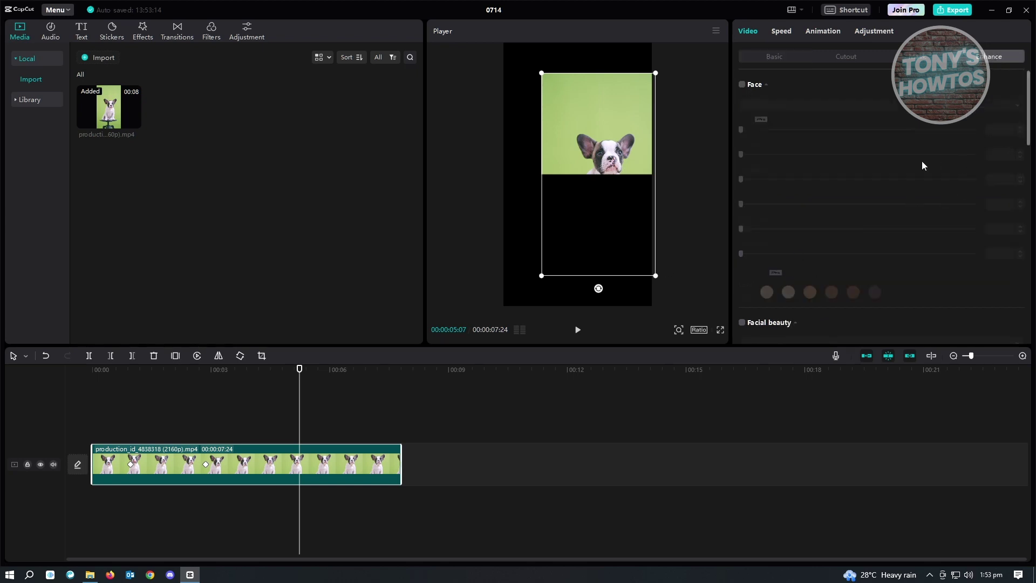
scroll(920, 214, "up", 1)
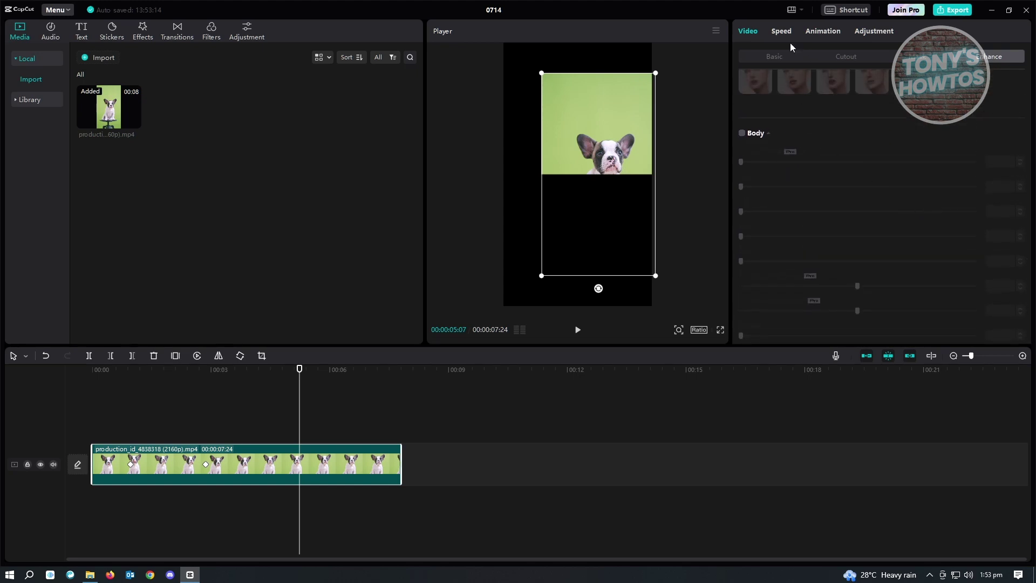
left_click(777, 54)
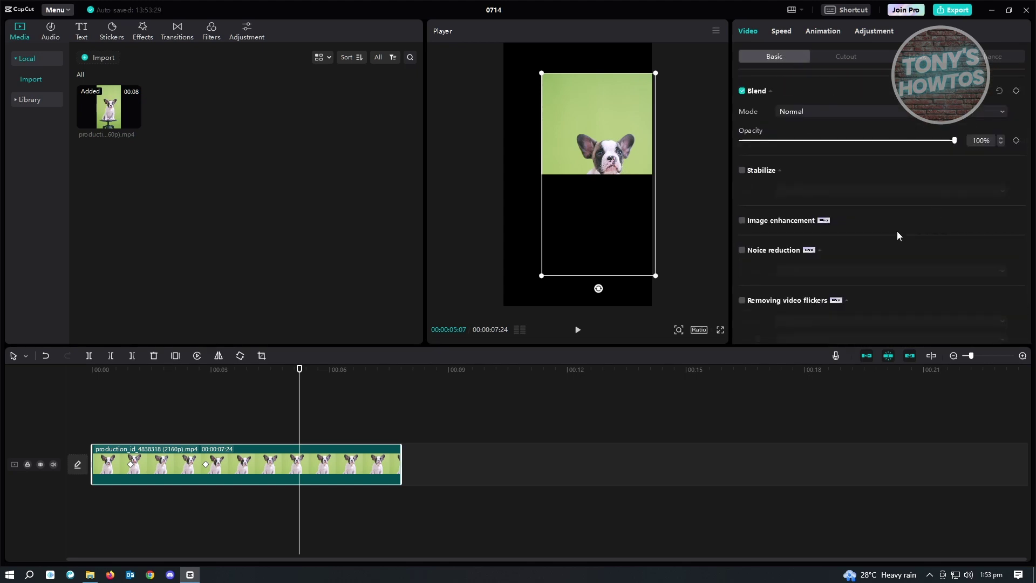
scroll(897, 231, "up", 1)
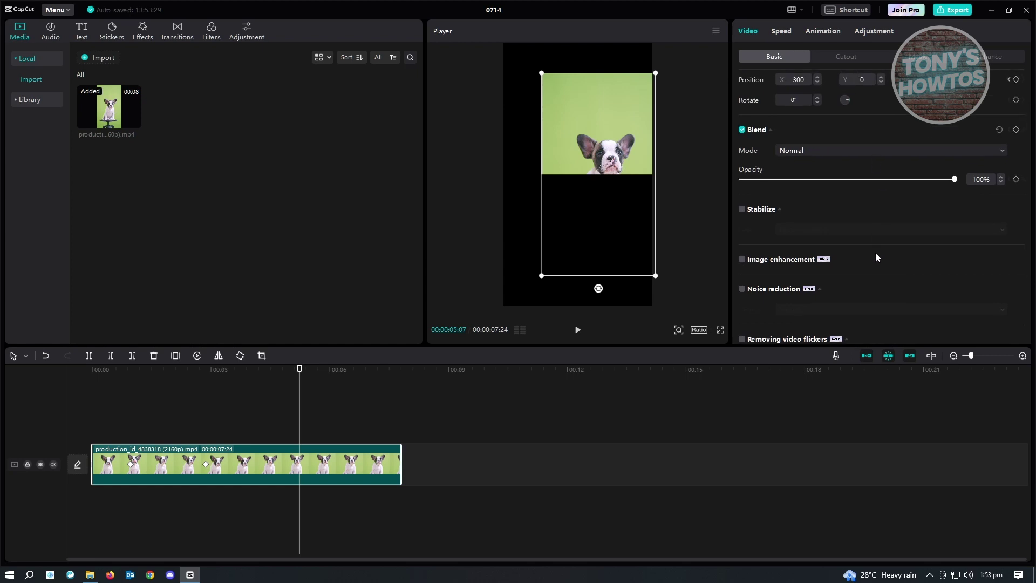
scroll(880, 253, "up", 1)
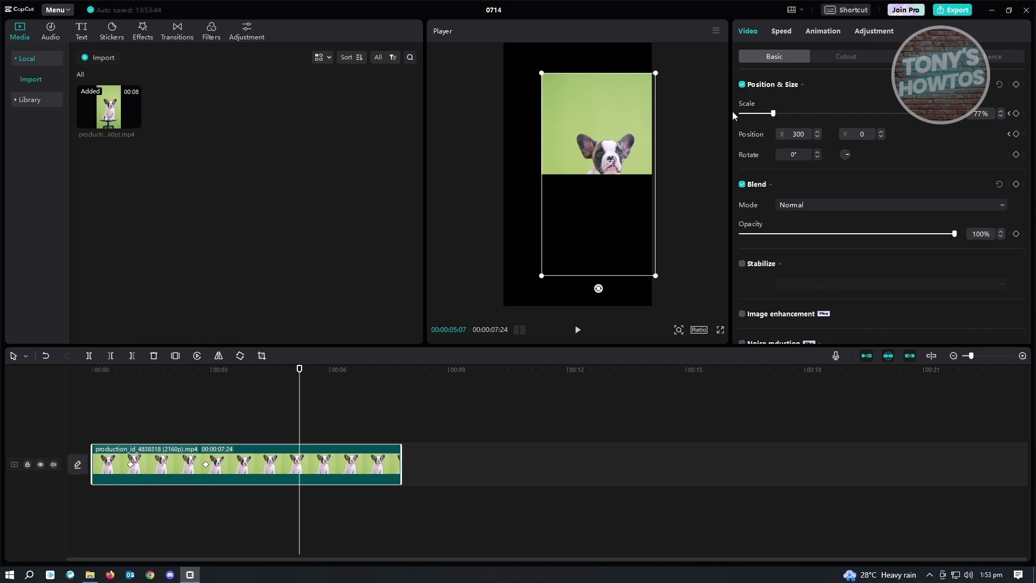
Step: Step through the dog clip's keyframes and delete the one at 00:02:26
left_click(1009, 114)
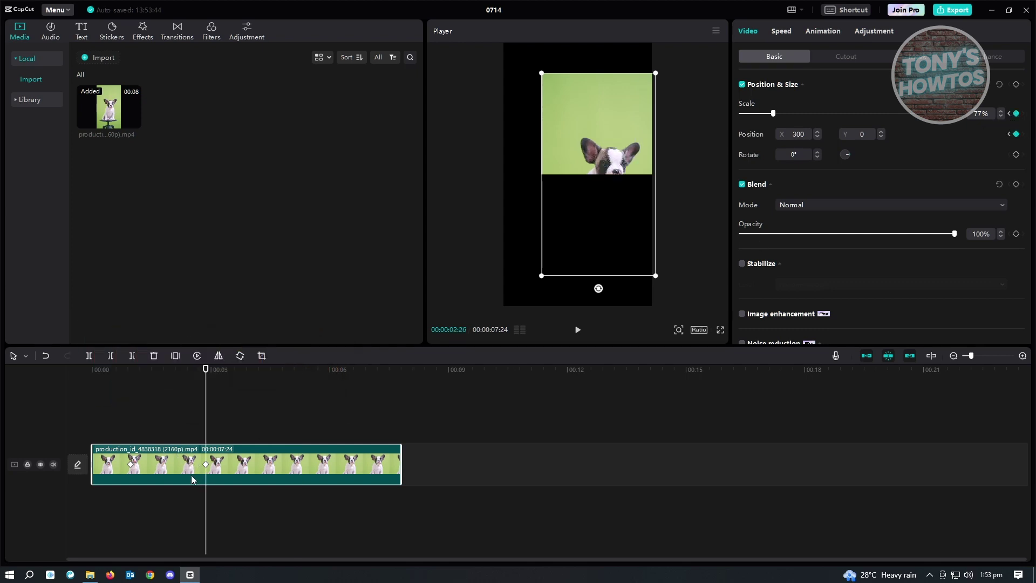
left_click(1009, 113)
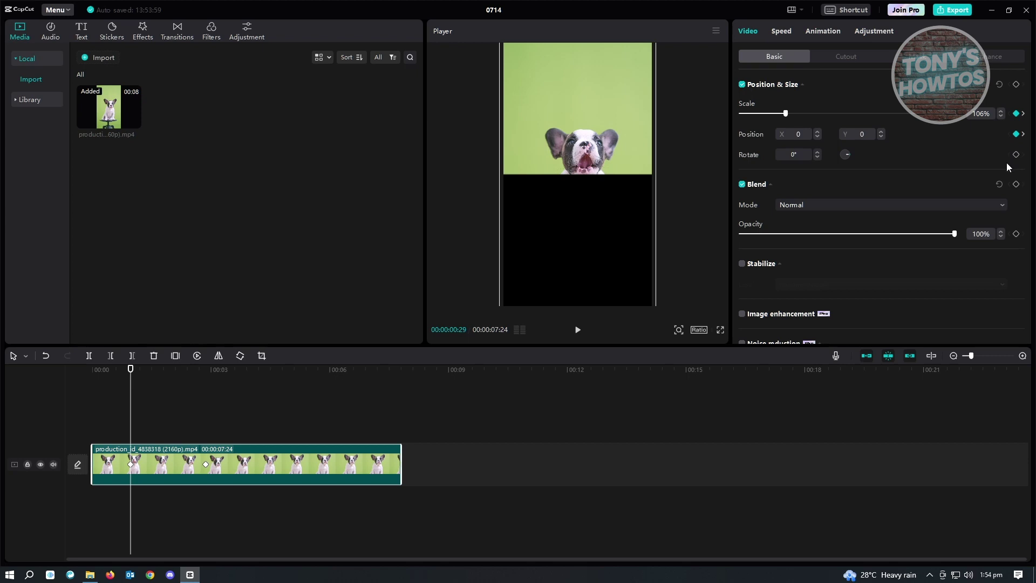
left_click(1023, 135)
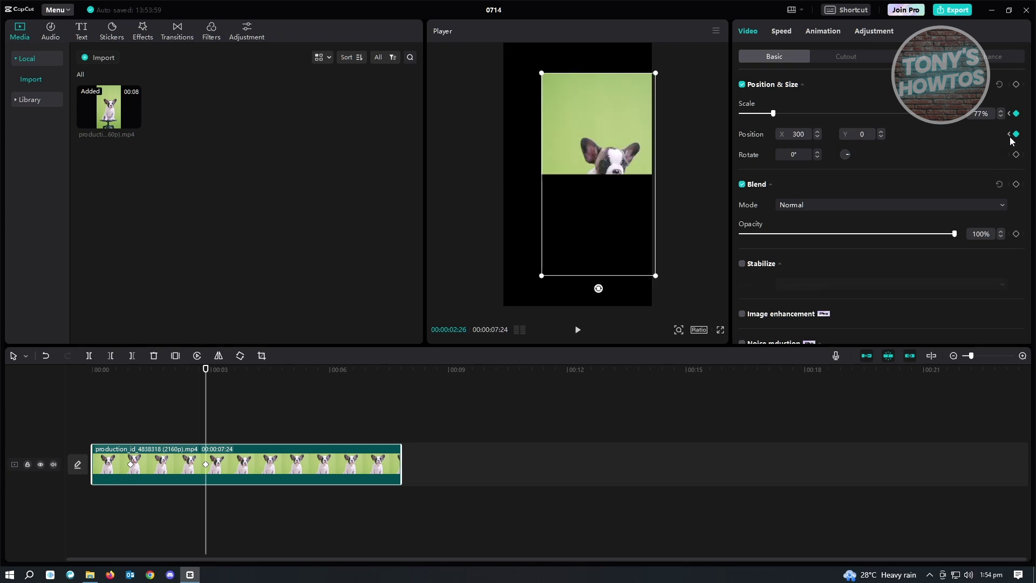
left_click(1008, 135)
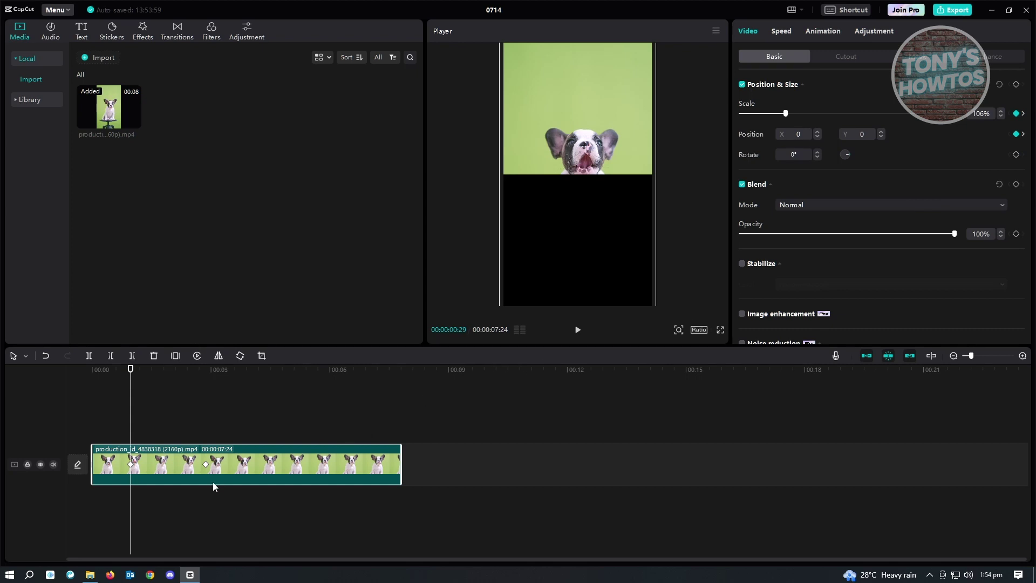
left_click(206, 465)
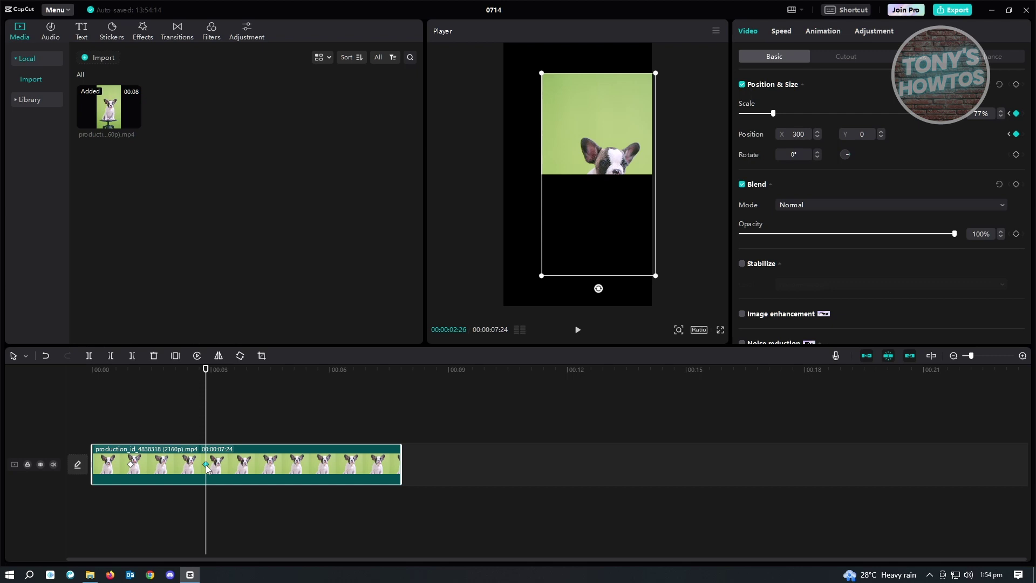
key("Delete")
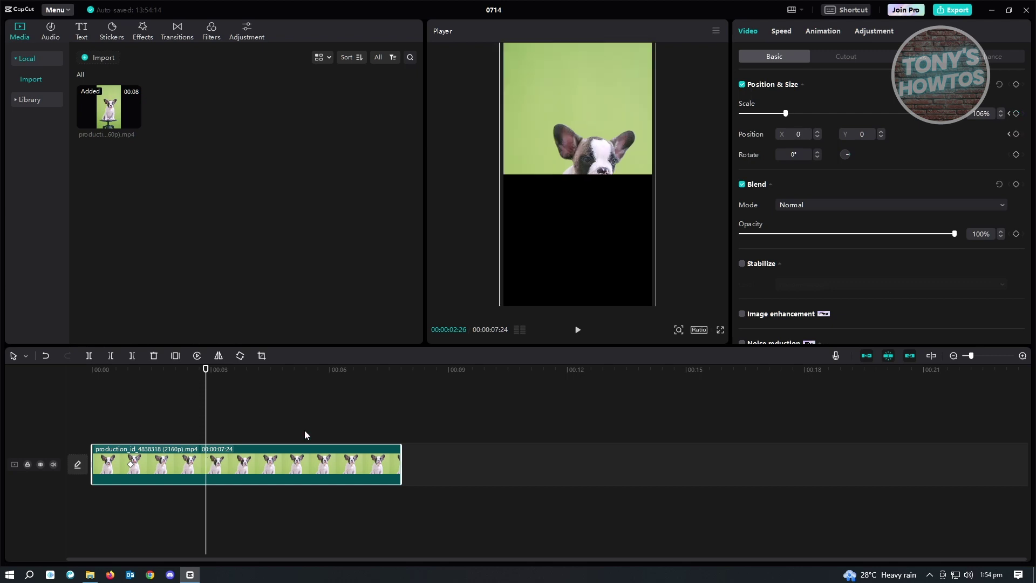
left_click(494, 418)
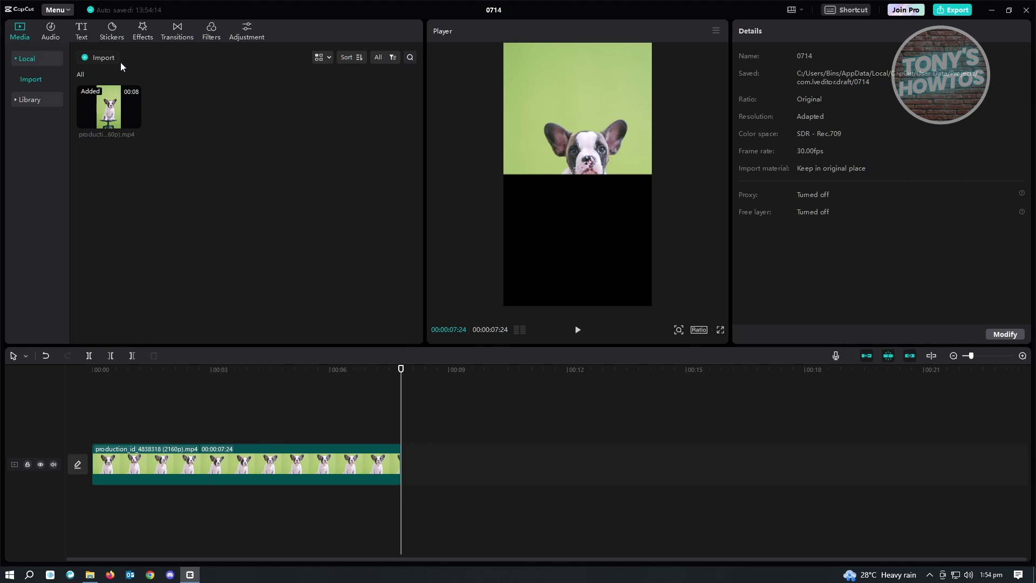
Step: Add a Default text clip on a new track above the dog clip, viewed at 00:03
left_click(81, 30)
left_click_drag(102, 88, 167, 437)
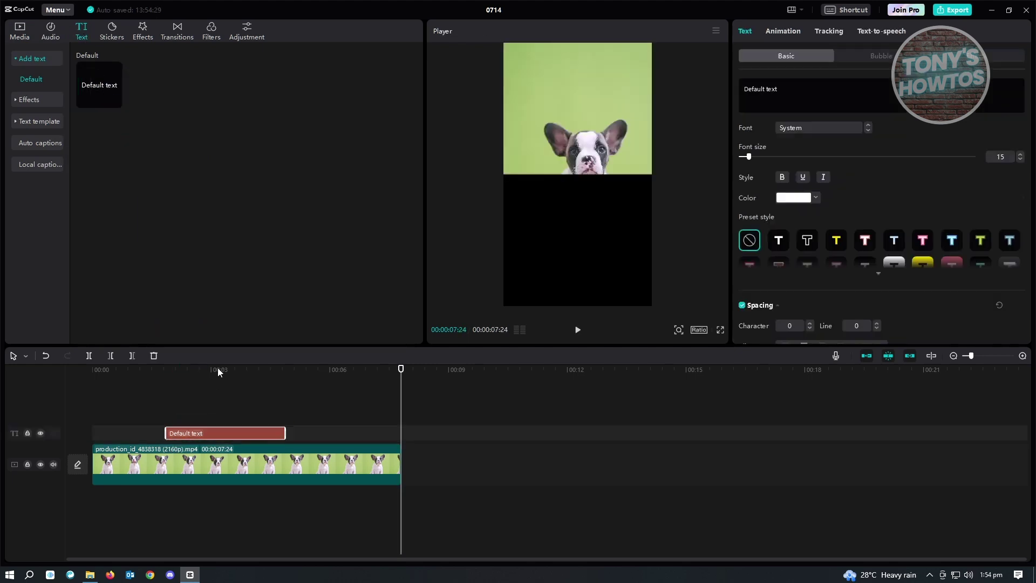
left_click(216, 368)
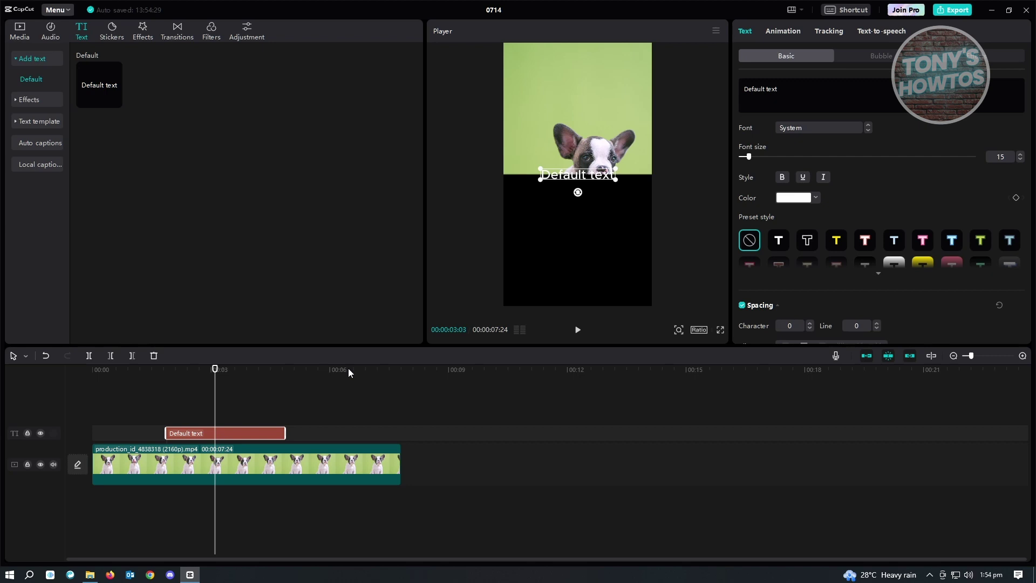